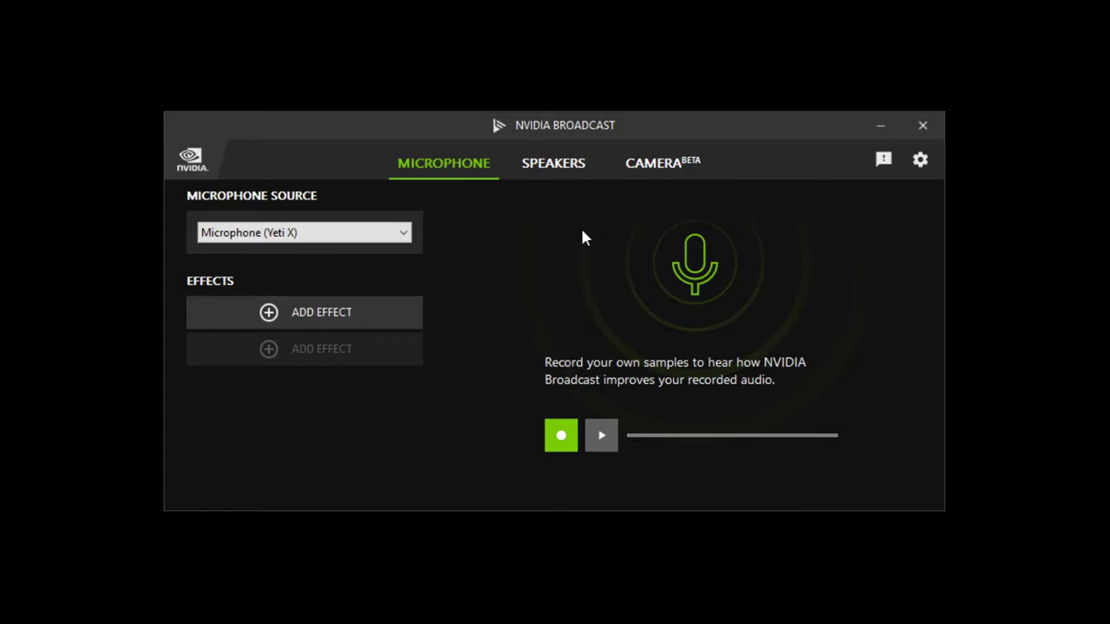
Step: Add the Noise removal effect to the microphone and switch it on
left_click(359, 317)
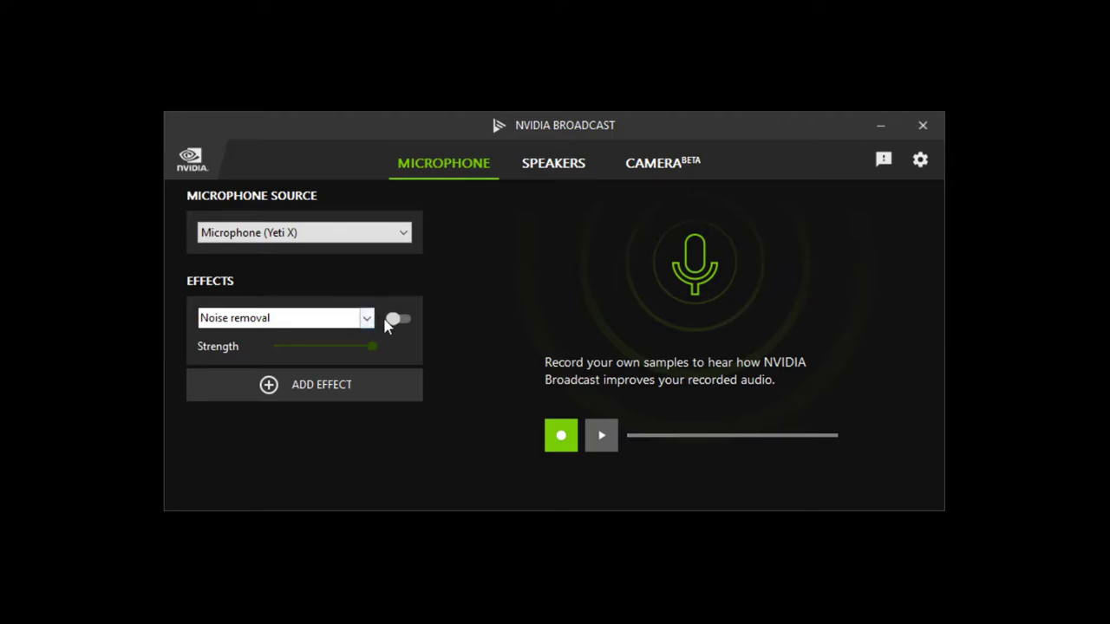
left_click(397, 318)
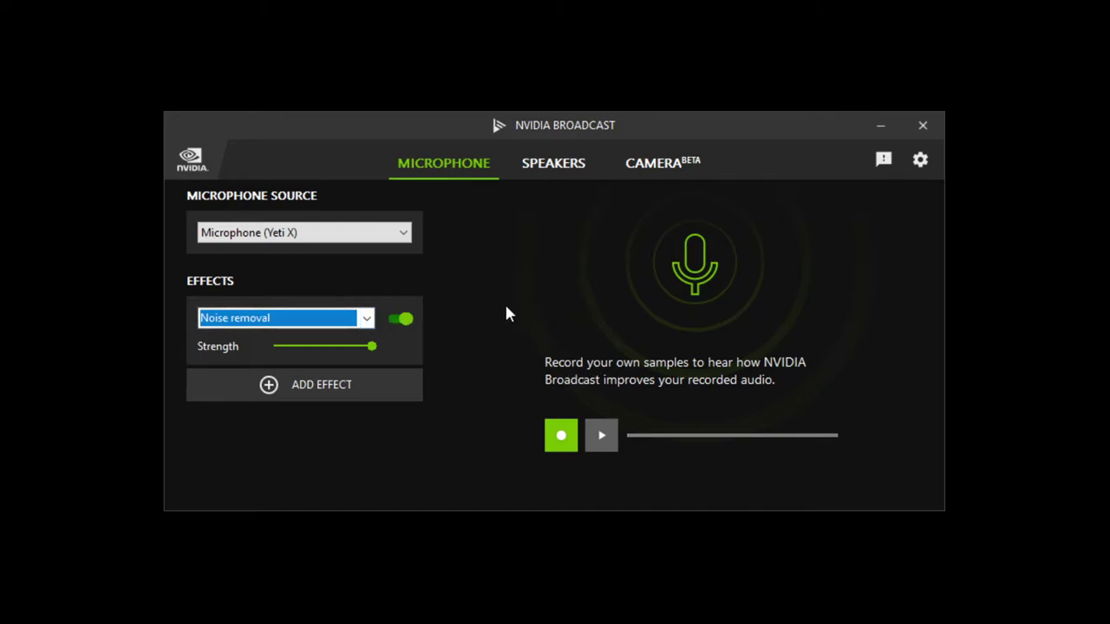
Step: Try Room echo removal (beta) as a second microphone effect, and remove it again
left_click(288, 388)
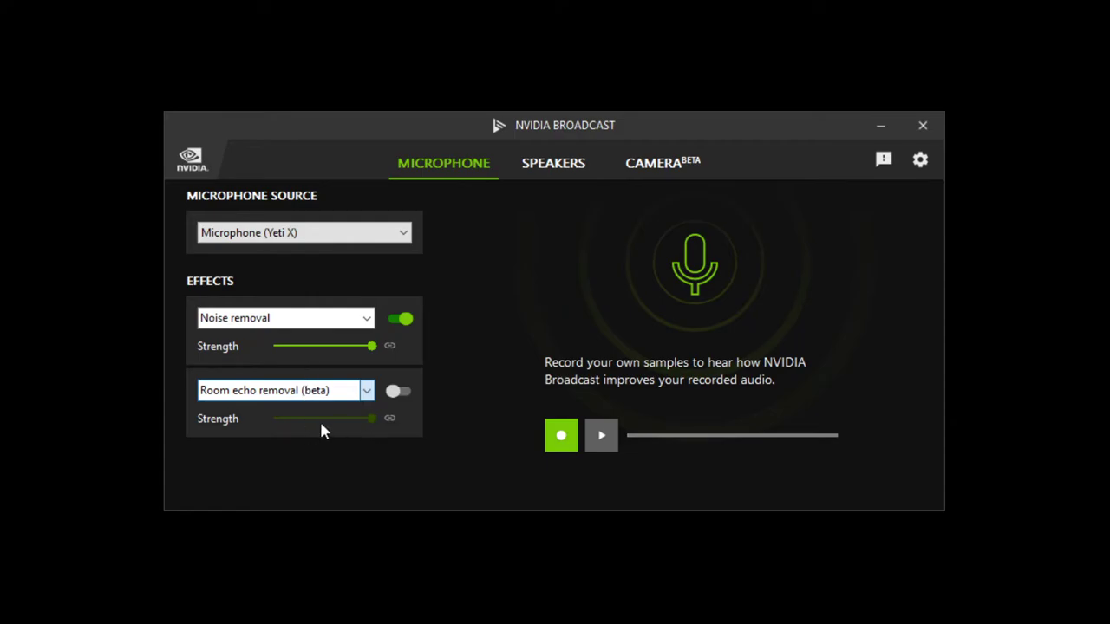
key("Up")
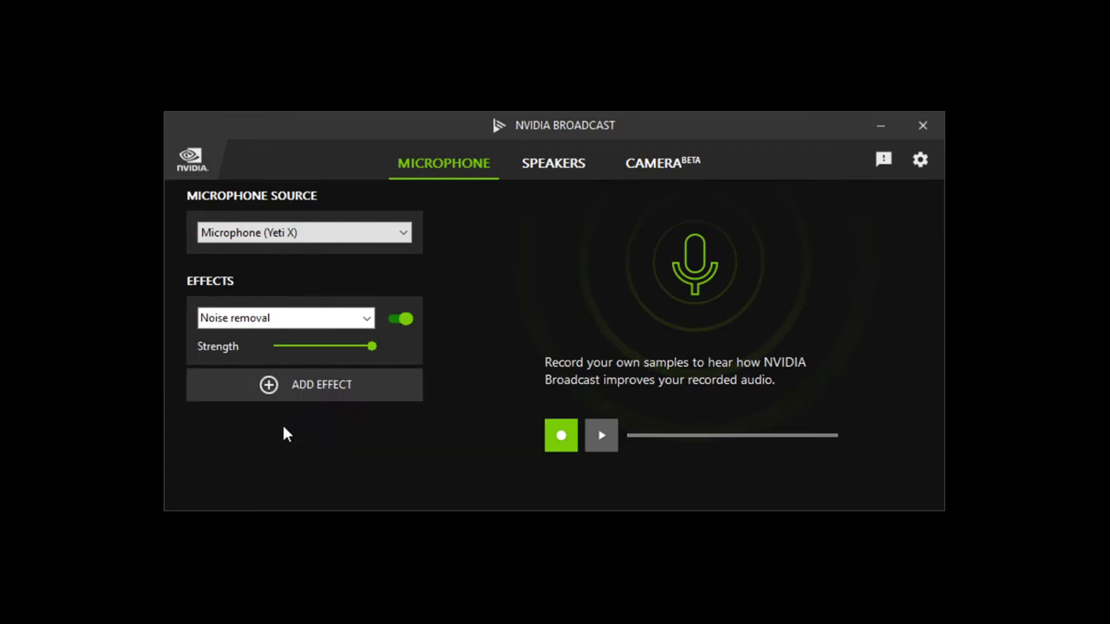
Step: Compare the microphone source settings with the speaker settings and view the available audio output devices
left_click(551, 173)
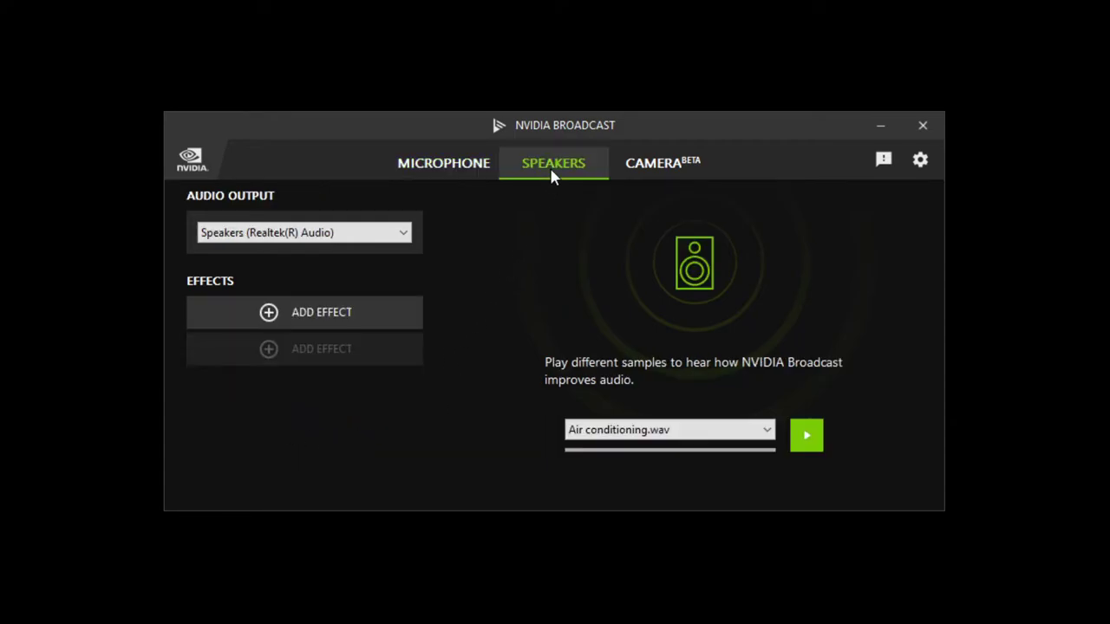
left_click(473, 165)
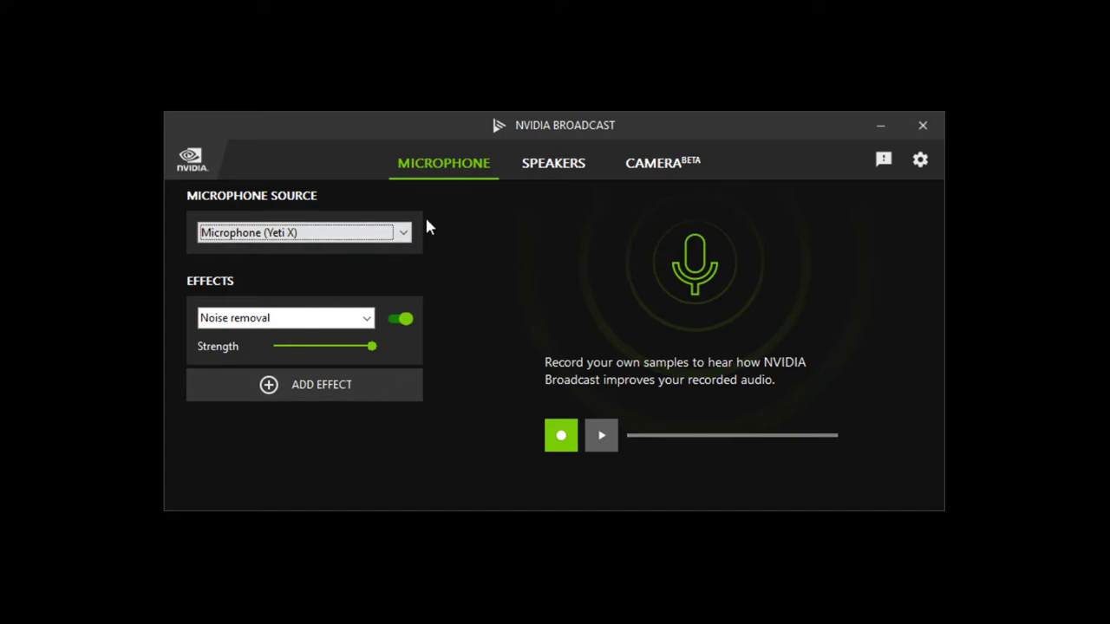
left_click(534, 170)
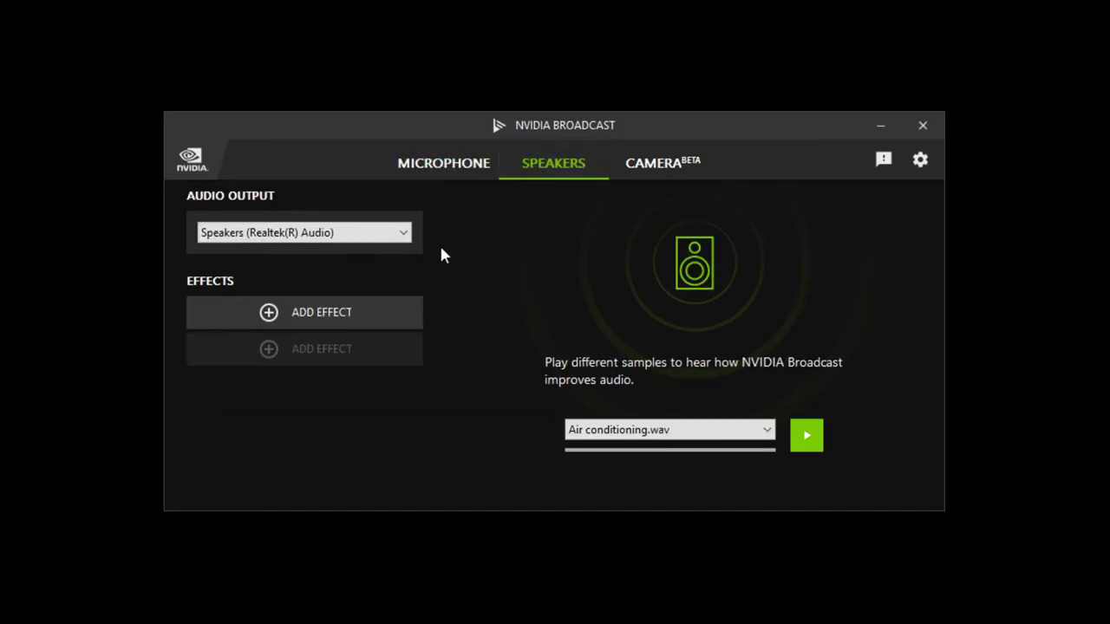
left_click(404, 234)
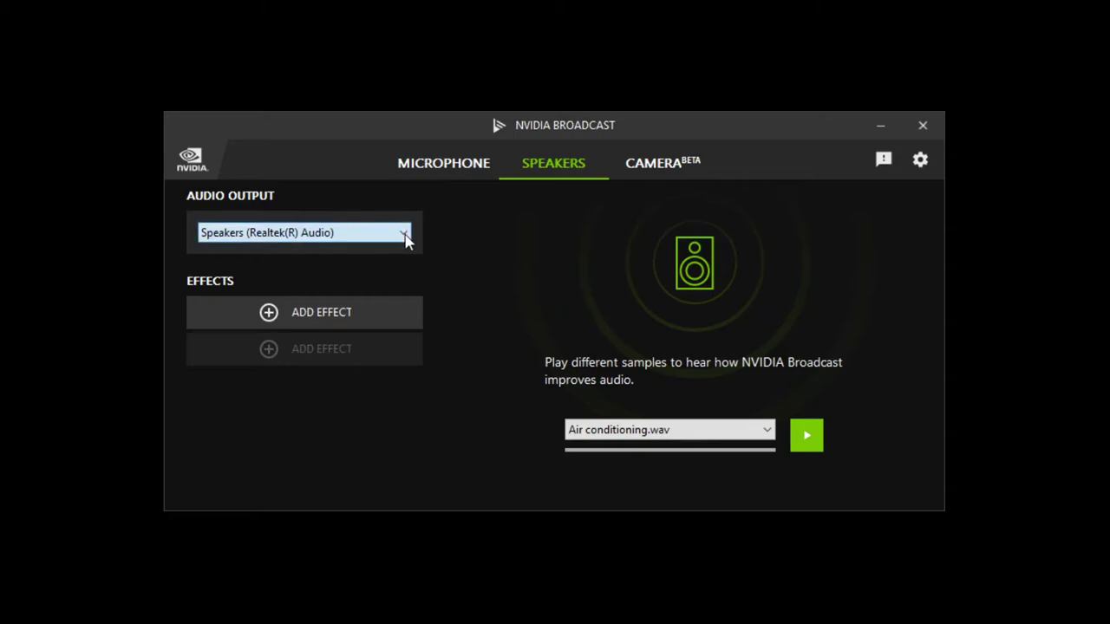
Step: Try adding a Noise removal effect to the speakers, check the sample and output choices, and remove the effect
left_click(361, 309)
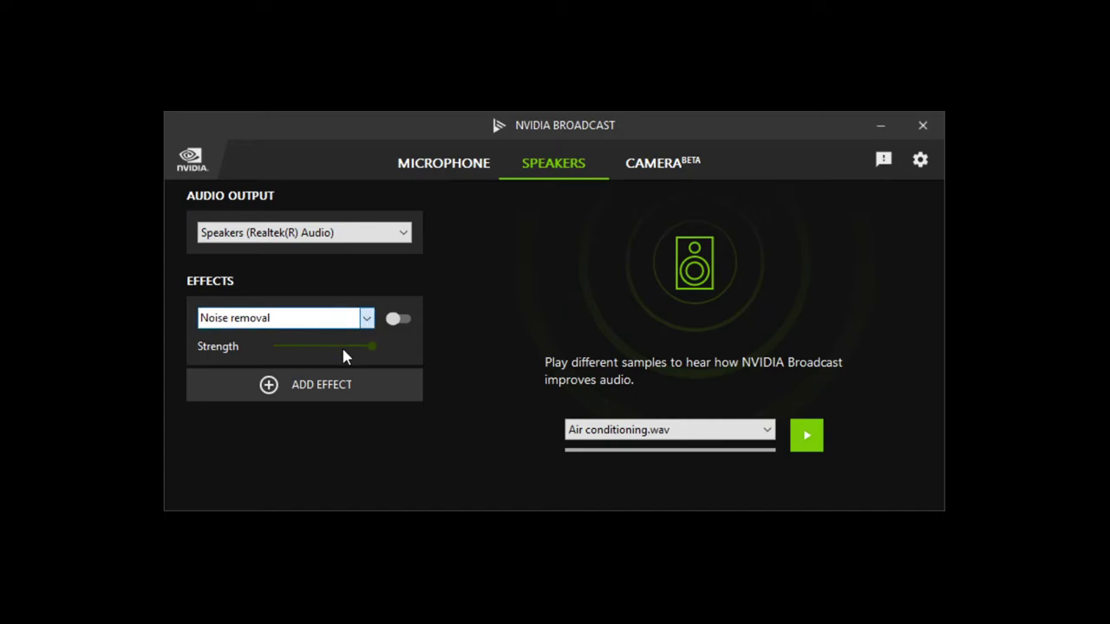
left_click(772, 438)
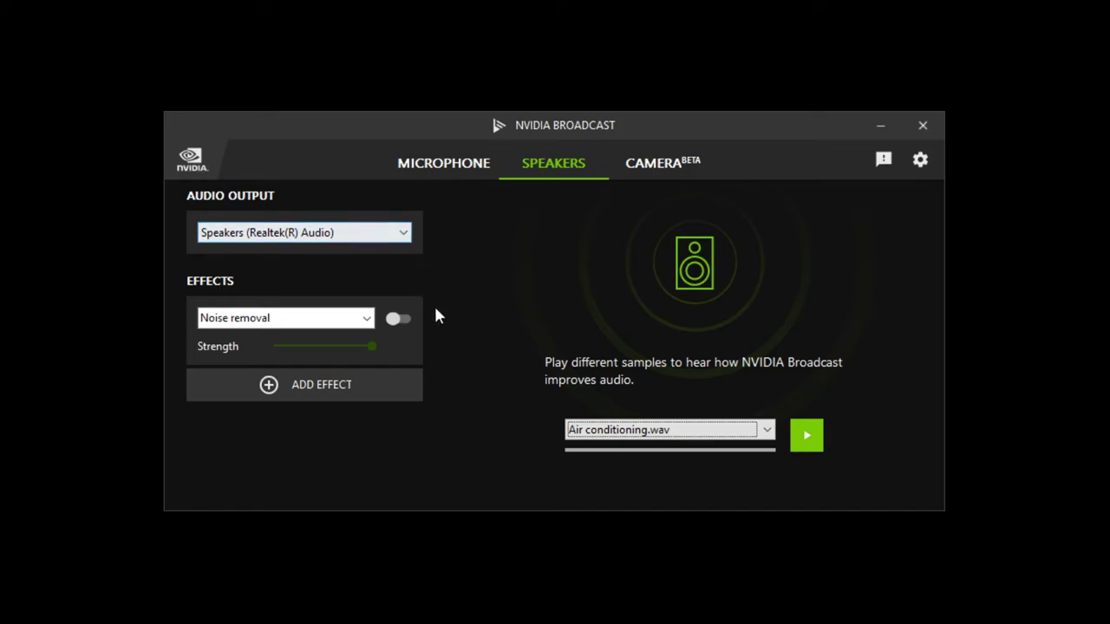
left_click(405, 229)
left_click(348, 318)
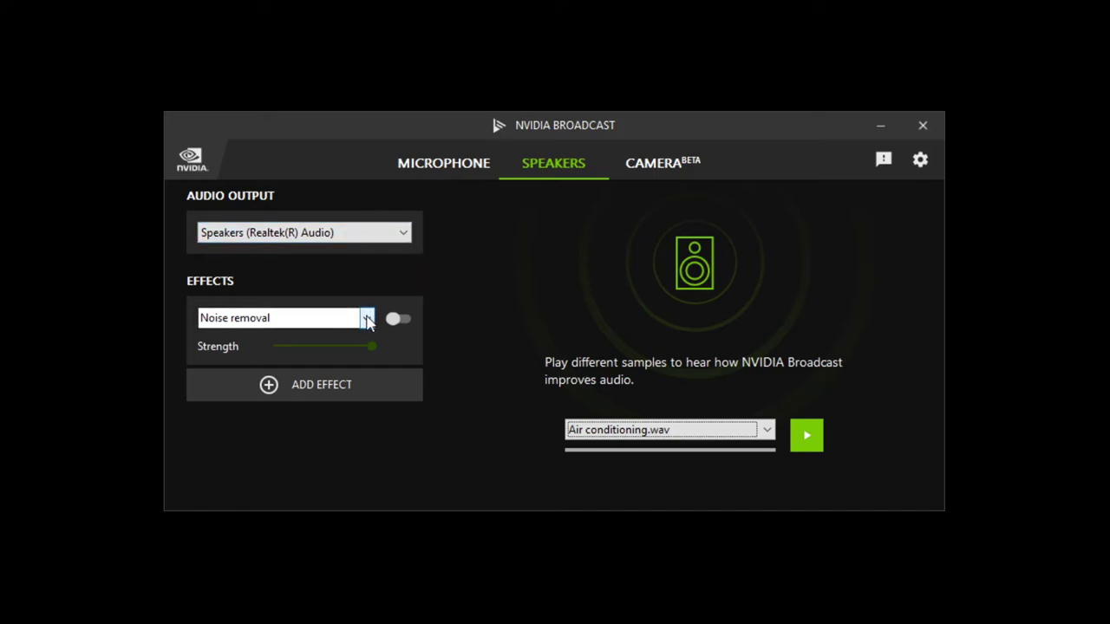
left_click(278, 368)
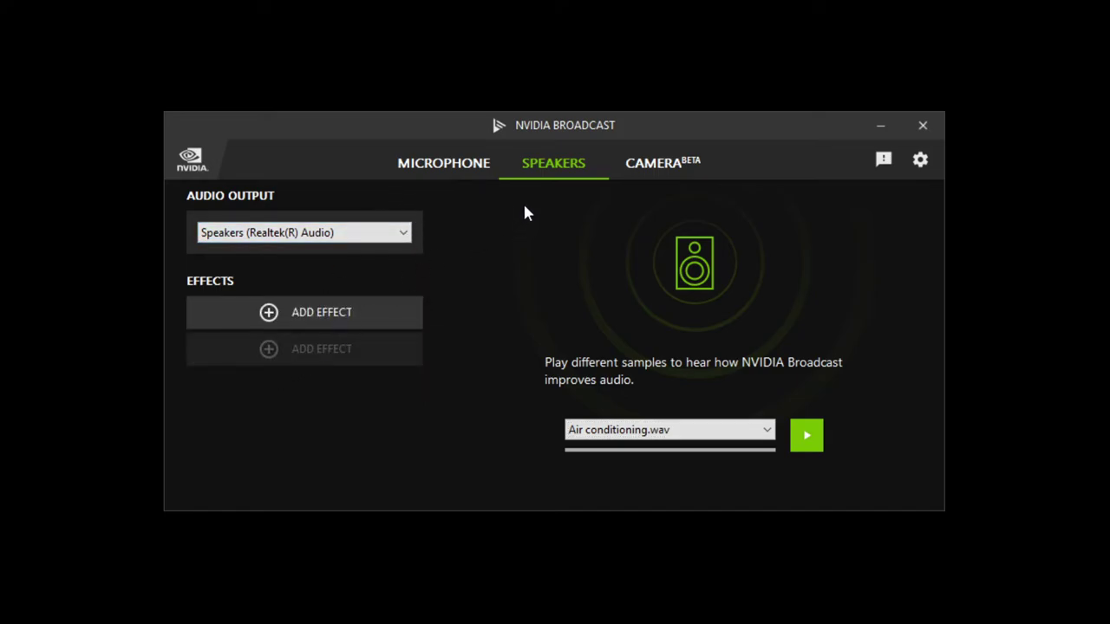
Step: Show the camera settings and review the resolution and frame rate options for the Logitech StreamCam
left_click(672, 168)
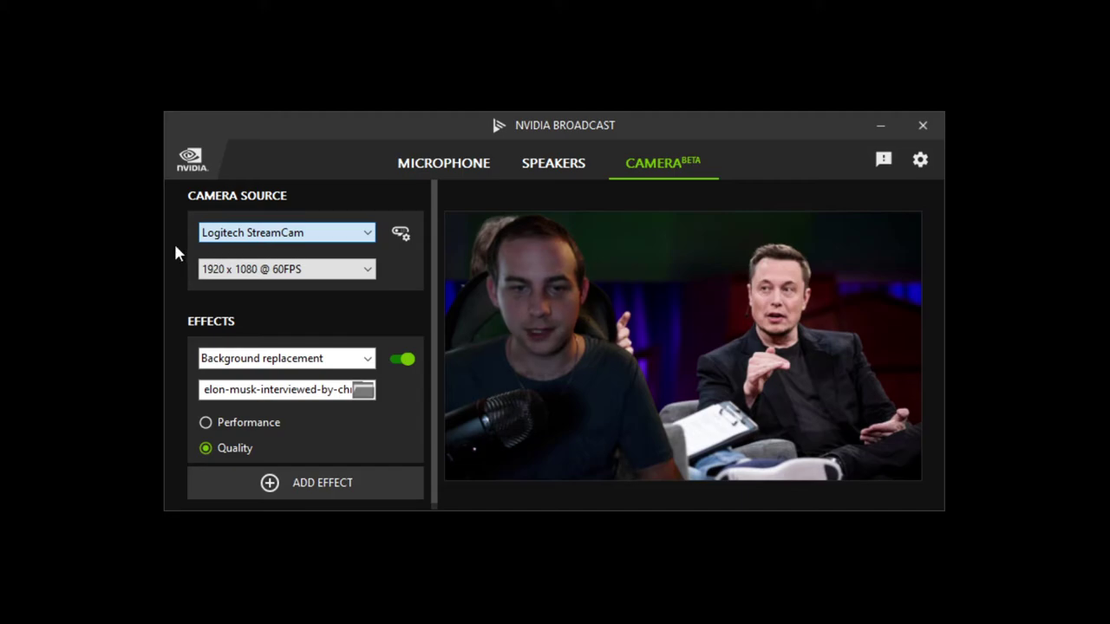
left_click(296, 270)
left_click(371, 271)
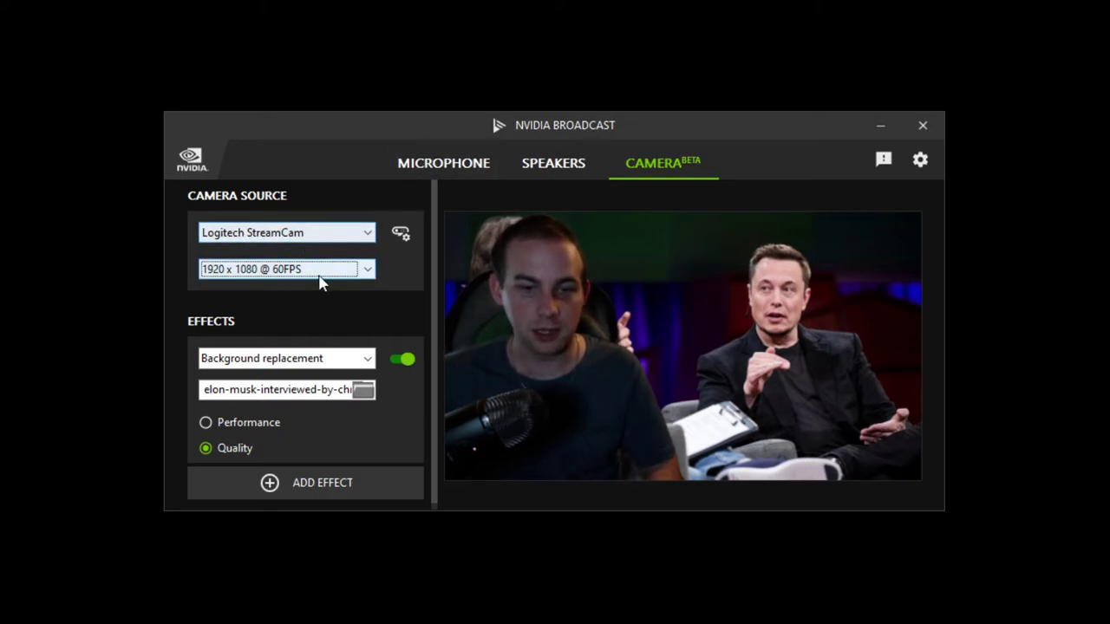
Step: Review the available camera effects and change the effect to Background removal
left_click(369, 363)
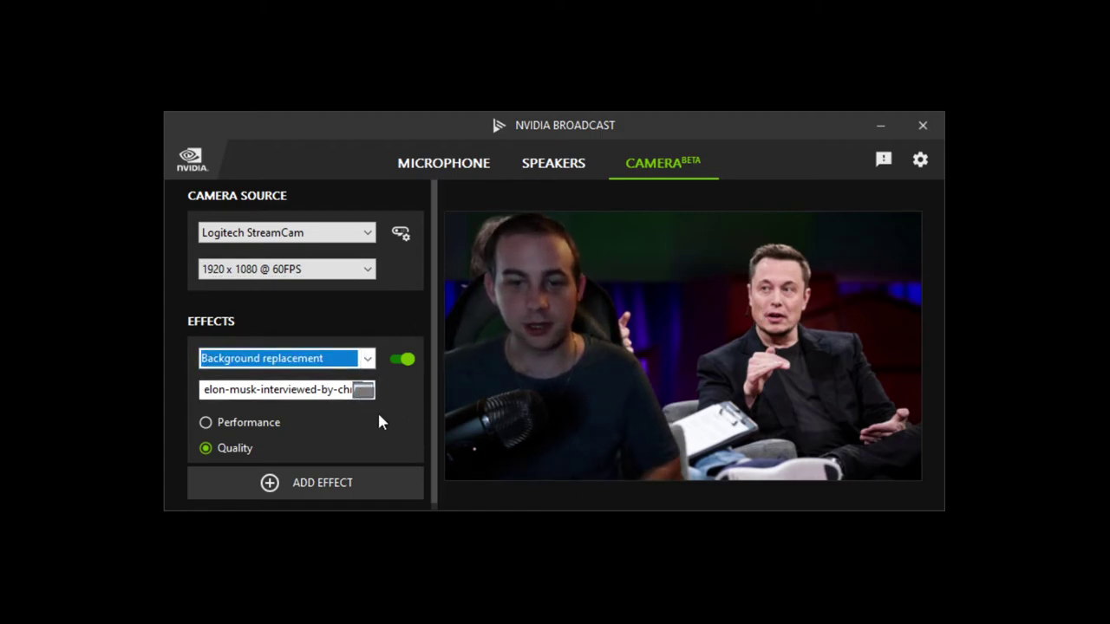
left_click(365, 360)
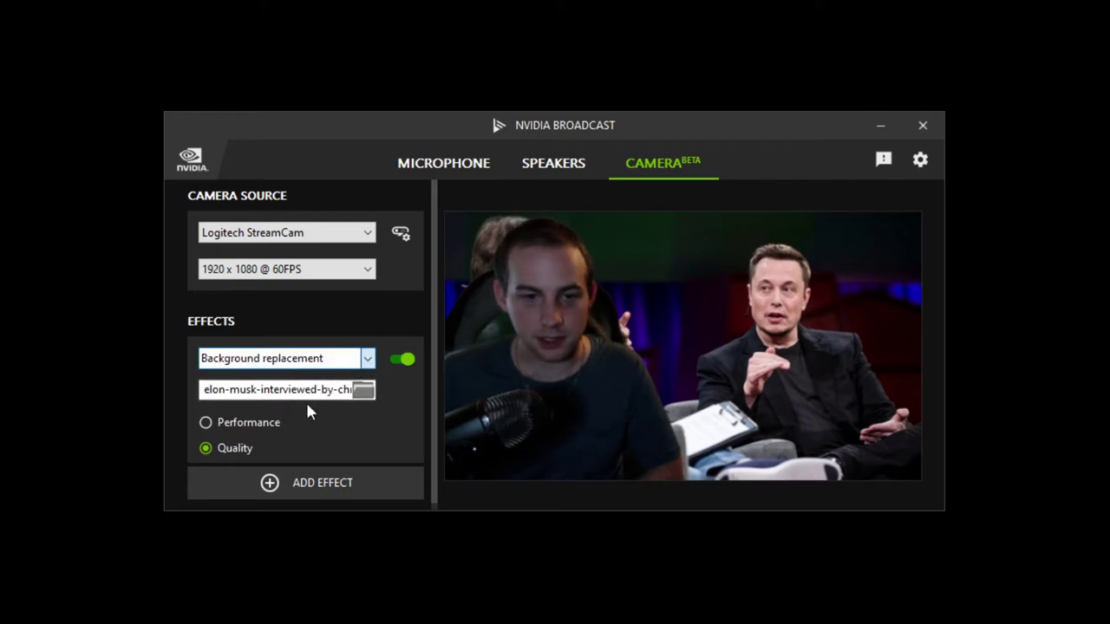
key("Down")
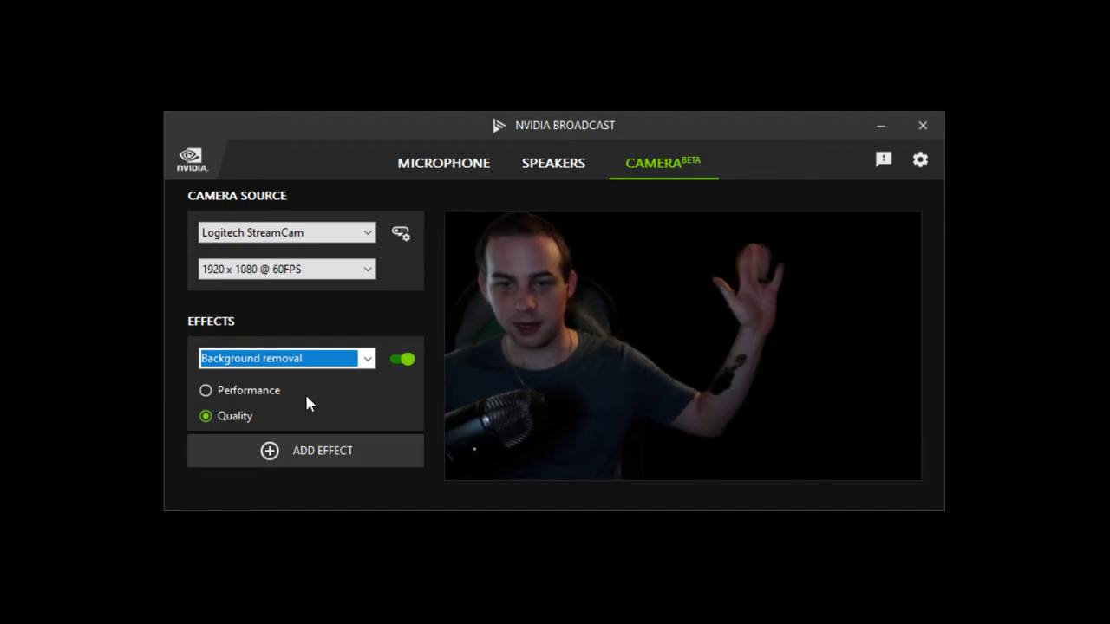
Step: Try the Auto frame camera effect, followed by Video noise removal
left_click(367, 363)
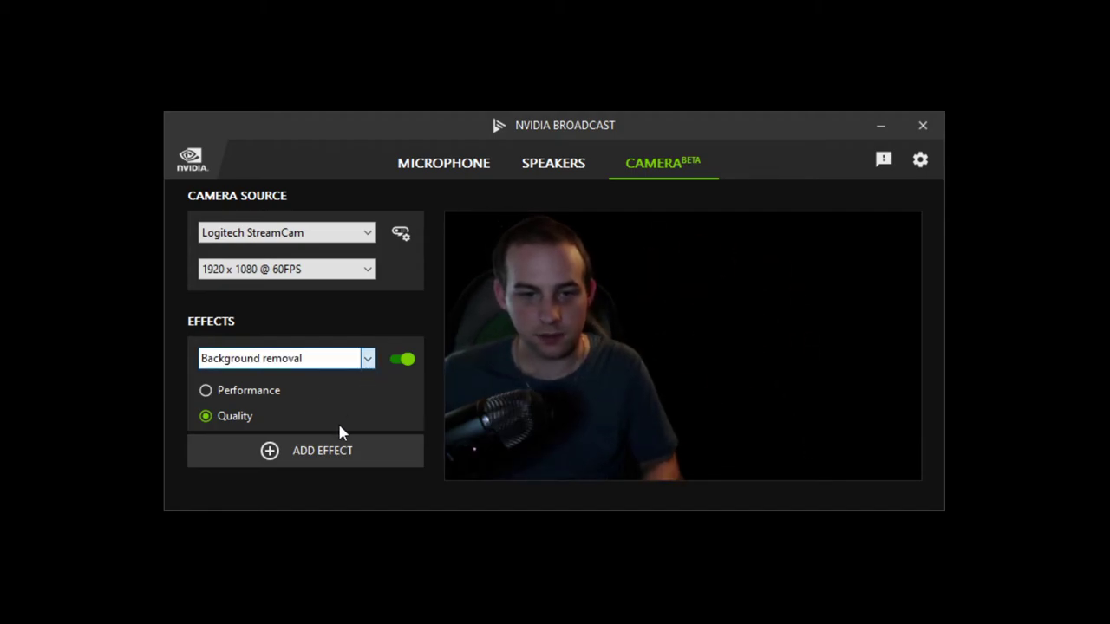
key("Down")
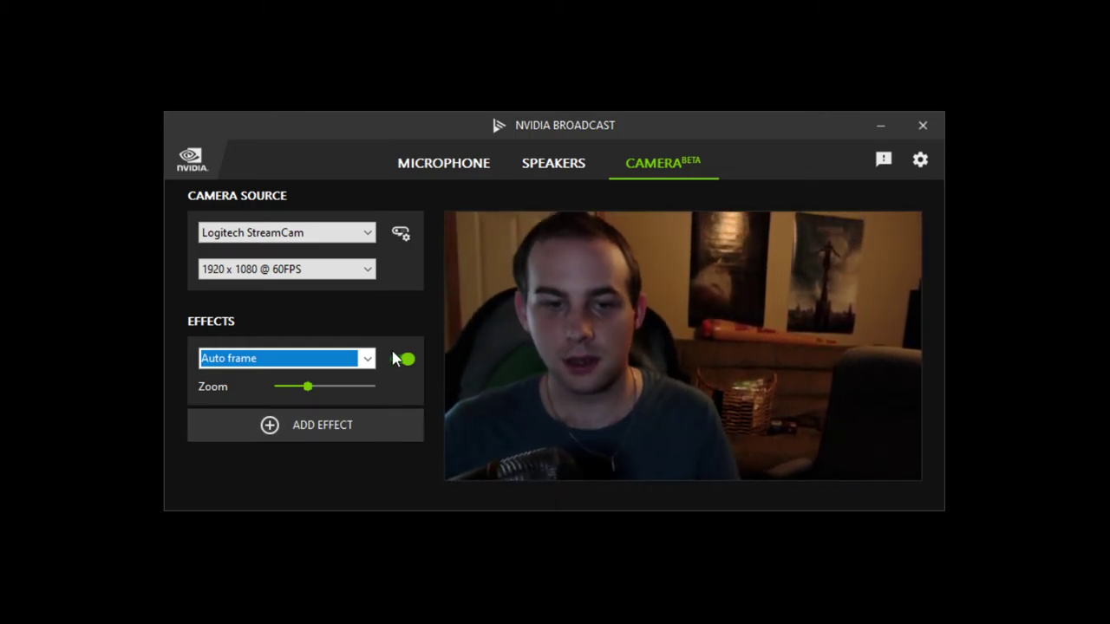
left_click(341, 438)
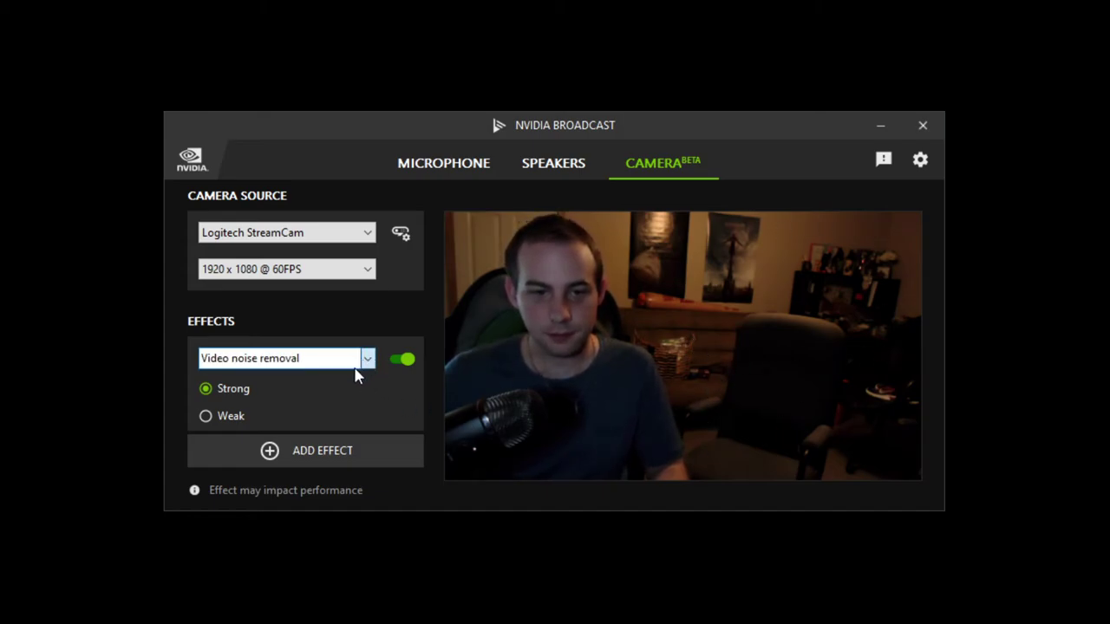
Step: Change the camera effect to Background blur and try out different blur strengths
scroll(347, 364, "up", 2)
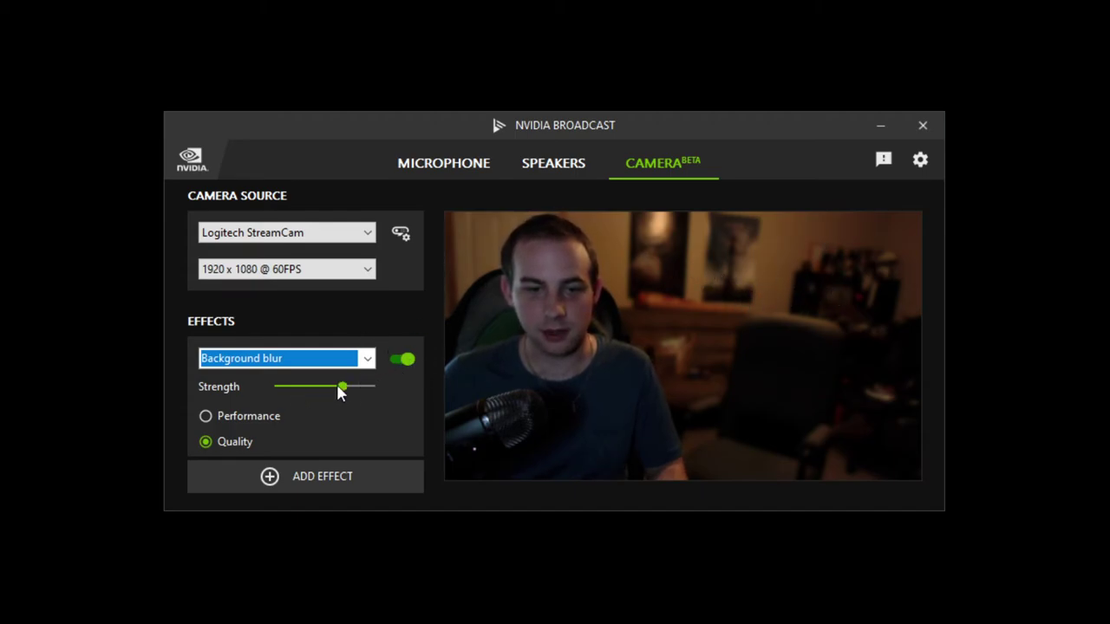
left_click_drag(343, 387, 280, 386)
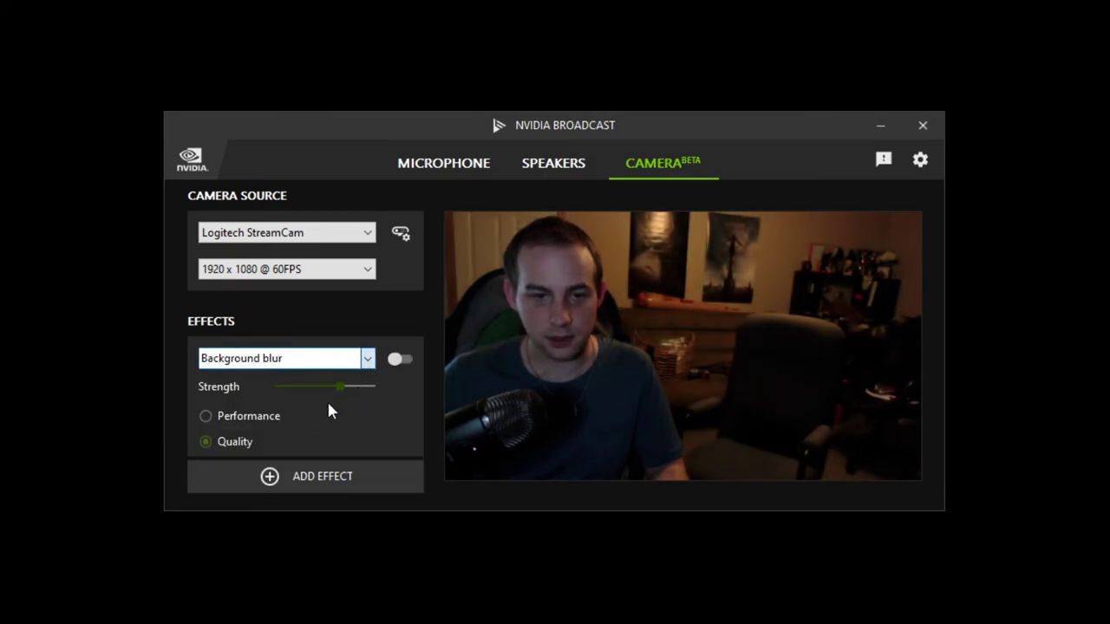
Step: Change the camera effect from blur back to Background removal and switch it on
key("Down")
left_click(400, 359)
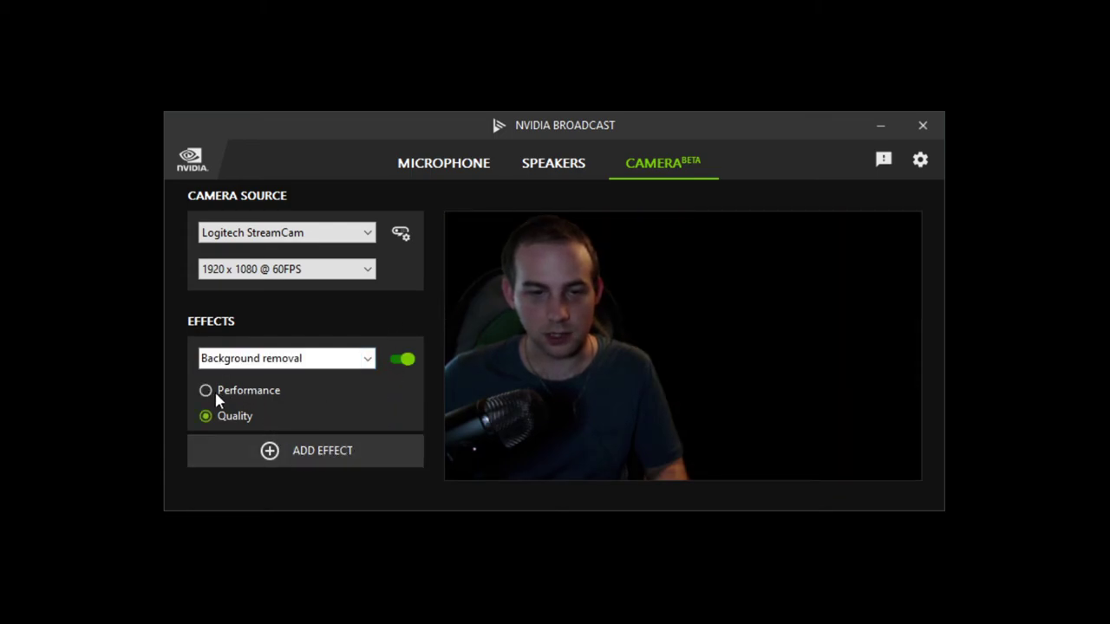
Step: Try Auto frame as a second camera effect with slightly more zoom, and remove it again
left_click(290, 451)
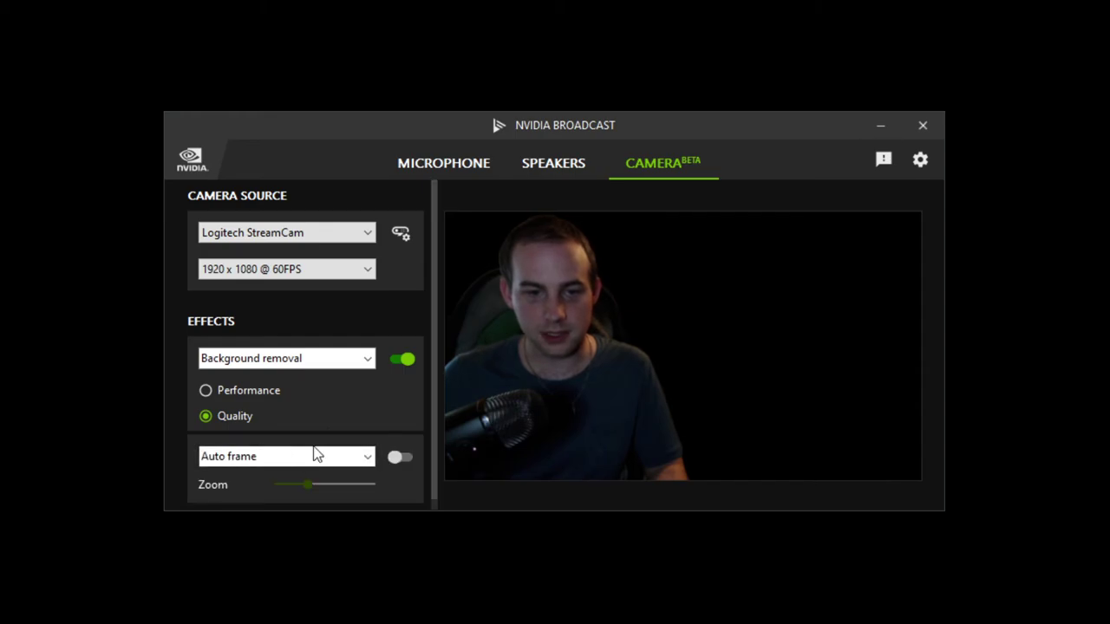
left_click(397, 448)
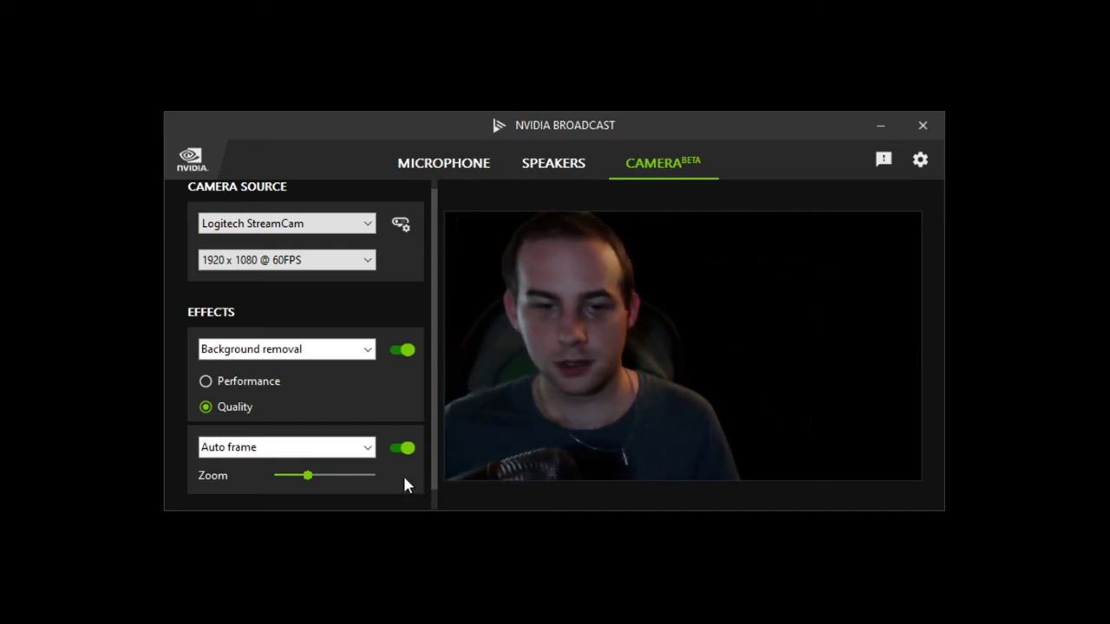
scroll(374, 464, "down", 1)
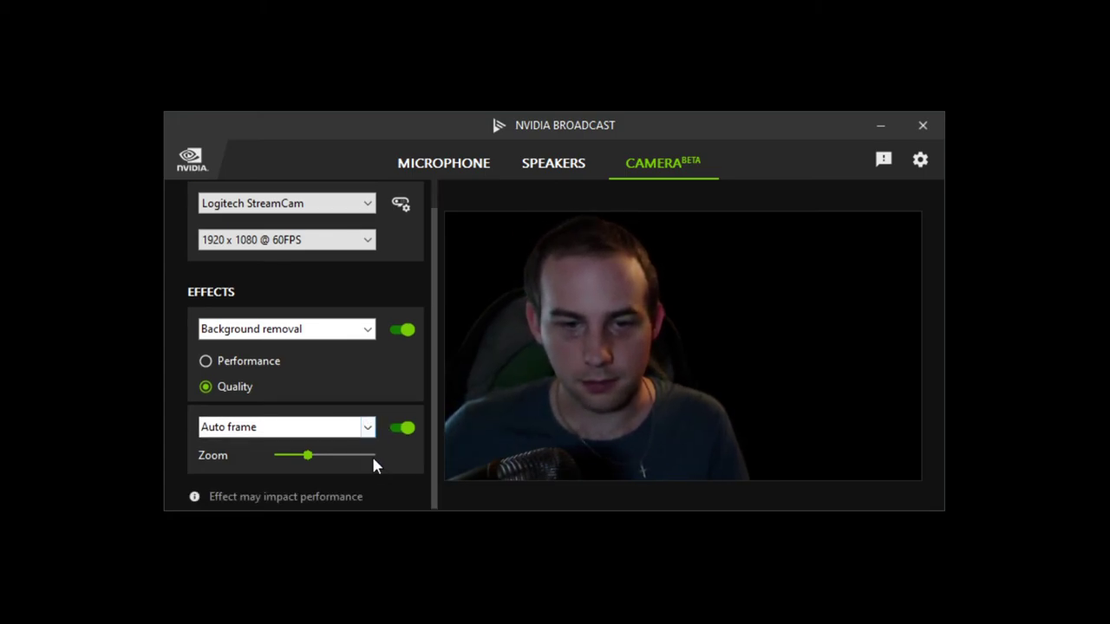
mouse_move(308, 455)
left_mouse_down()
mouse_move(336, 454)
mouse_move(313, 455)
left_mouse_up()
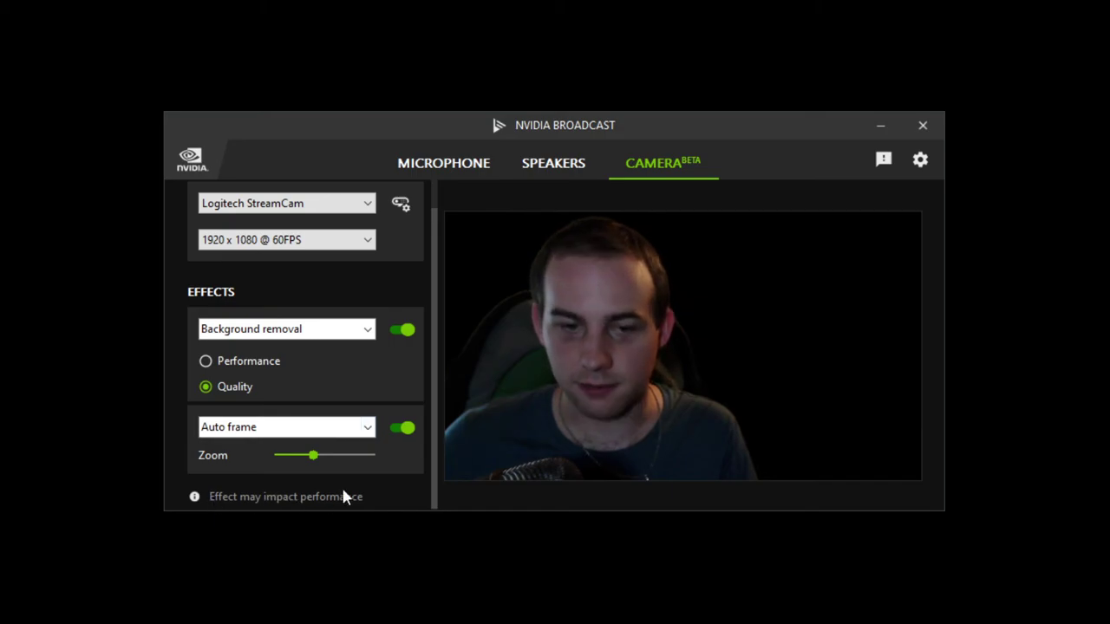
left_click(369, 426)
left_click(302, 503)
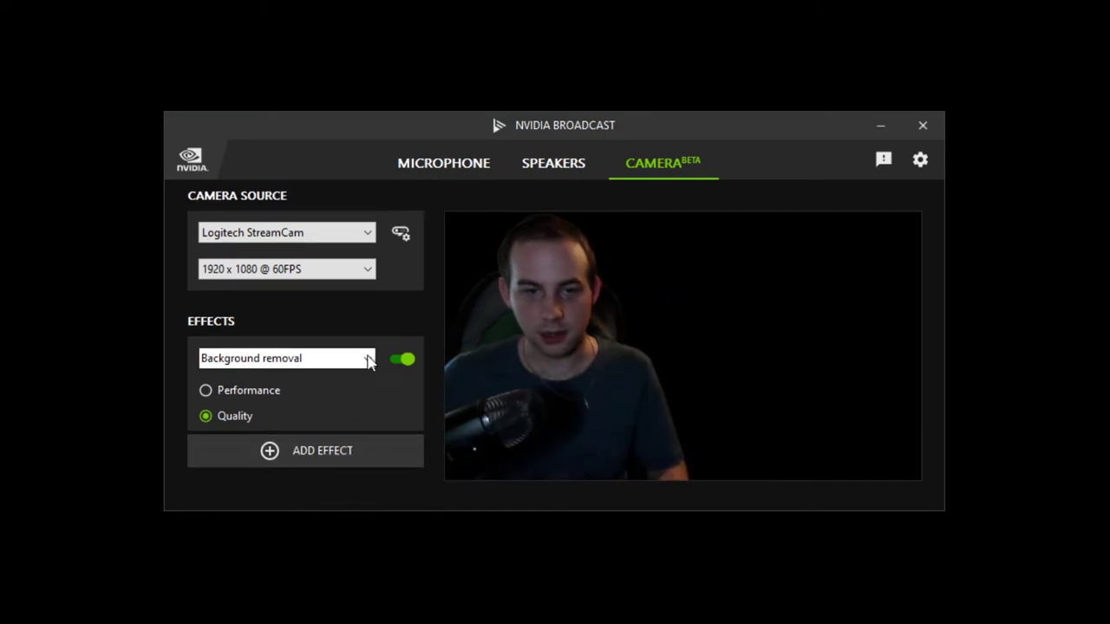
Step: Set the camera effect to Background replacement and open the file picker for its background image
left_click(370, 358)
key("Down")
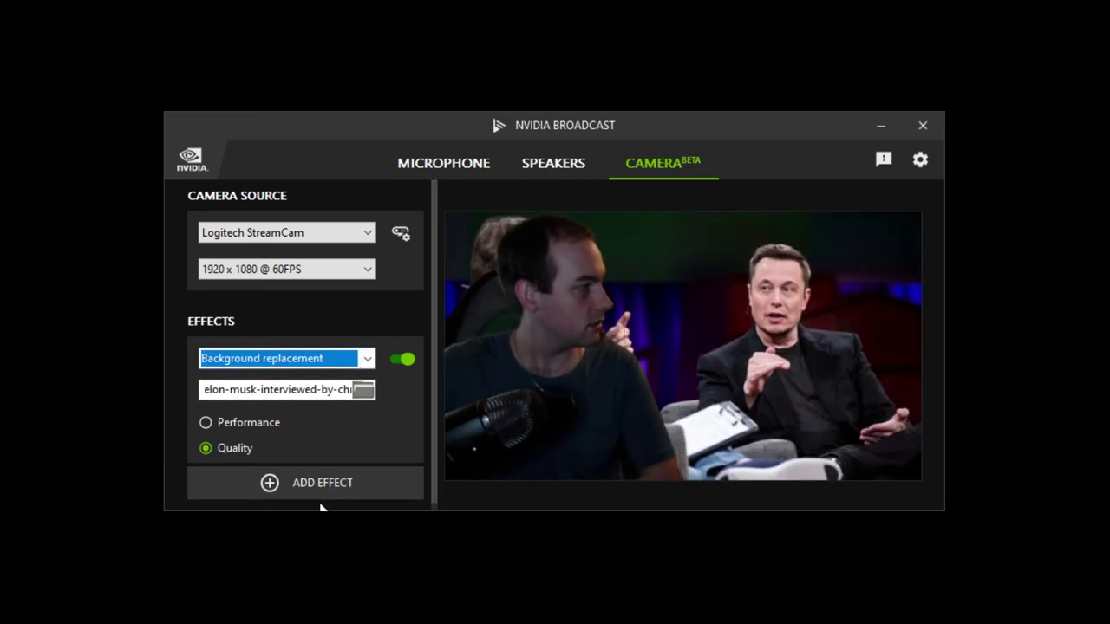
left_click(364, 390)
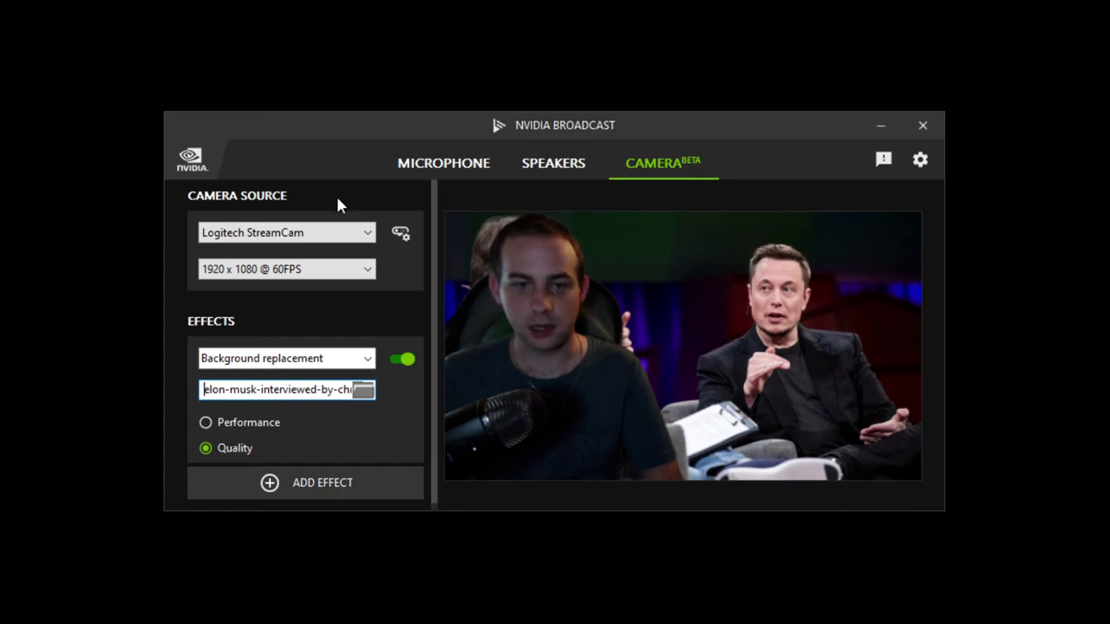
Step: Switch the microphone's Noise removal off and back on to compare the sound
left_click(451, 166)
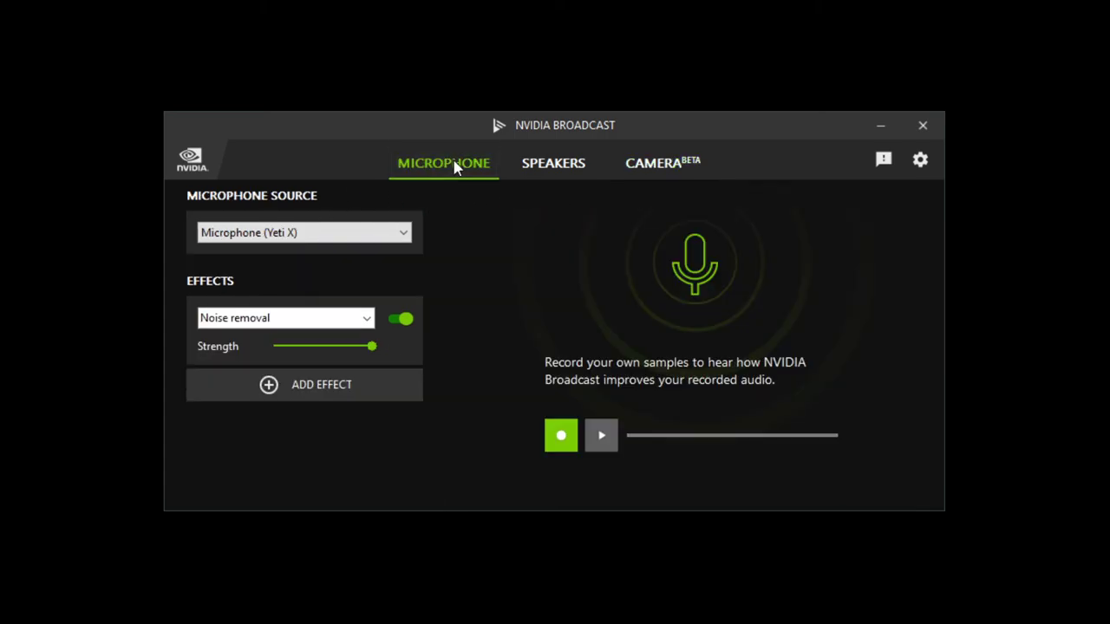
left_click(403, 320)
left_click(396, 320)
Step: Check the camera preview with the replaced background and return to the microphone settings
left_click(668, 170)
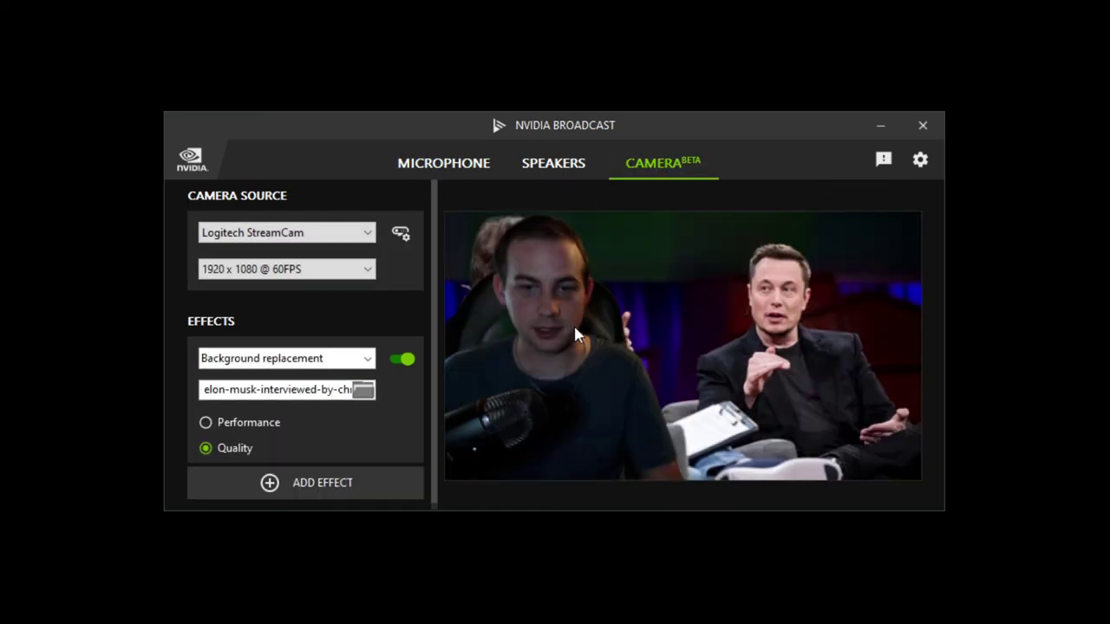
left_click(457, 167)
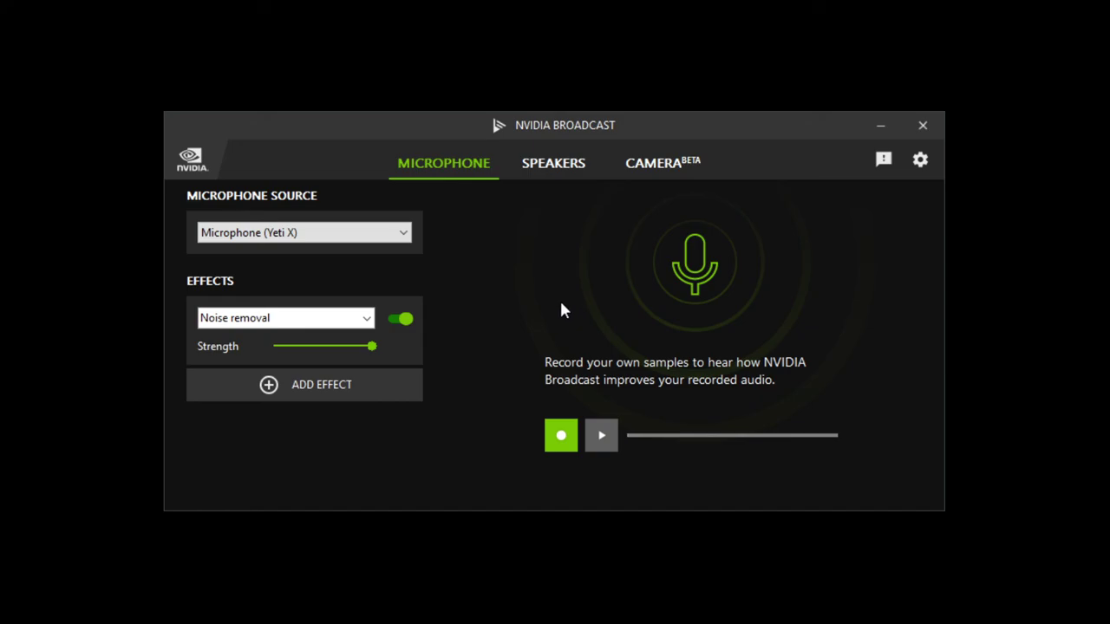